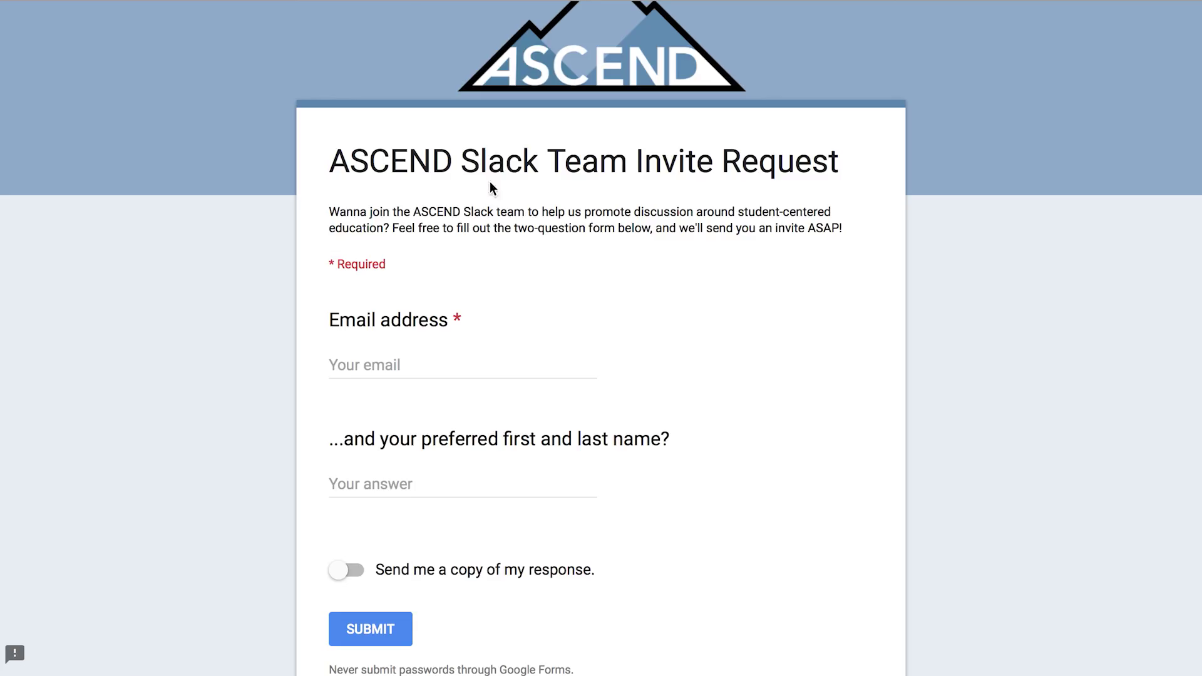
pyautogui.scroll(1, 504, 273)
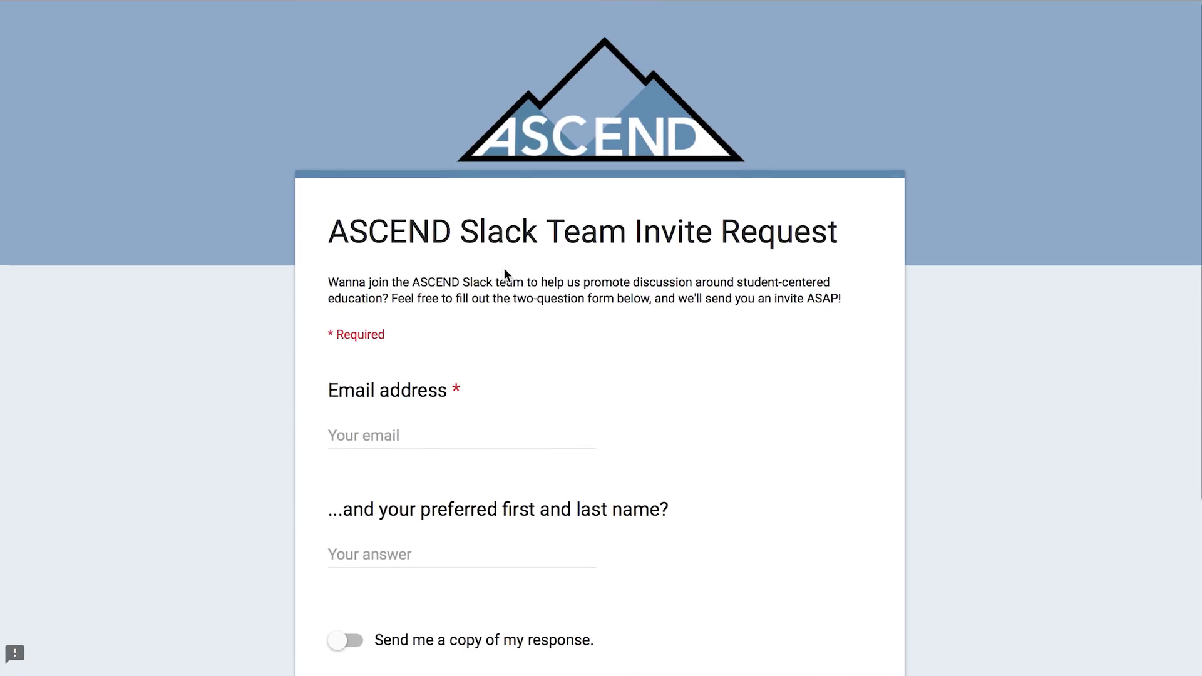
pyautogui.scroll(-2, 504, 273)
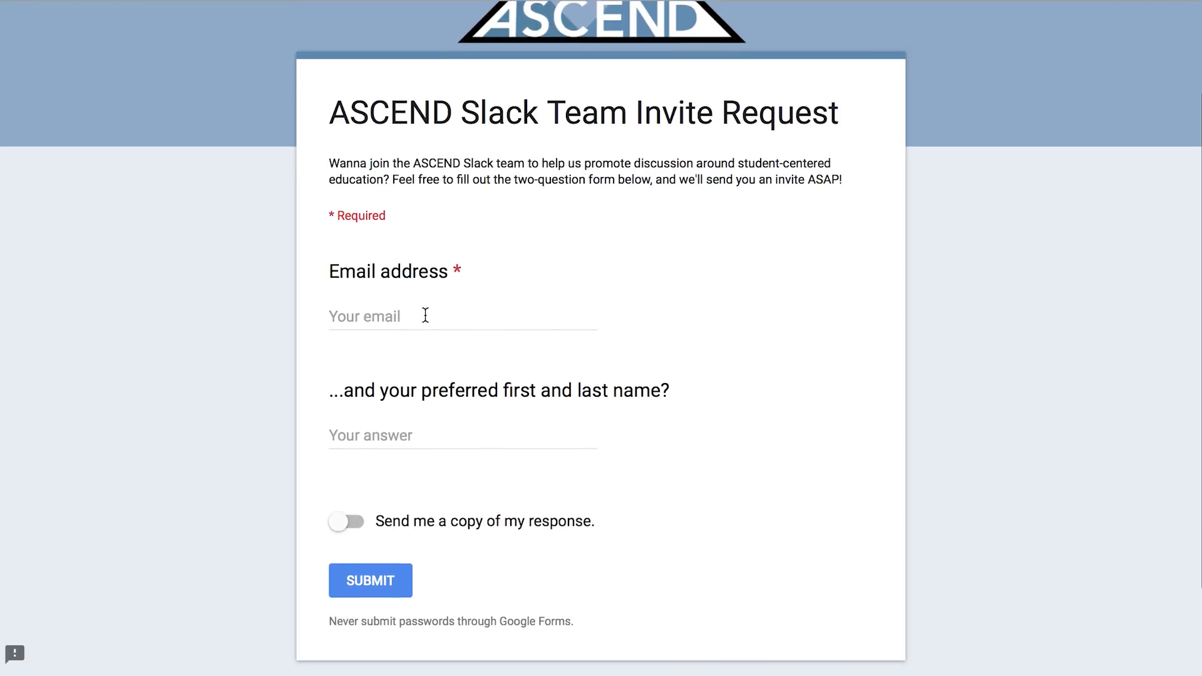
# Leave the ASCEND invite form's Email address field and switch to the Google homepage tab.
pyautogui.click(423, 314)
pyautogui.click(455, 229)
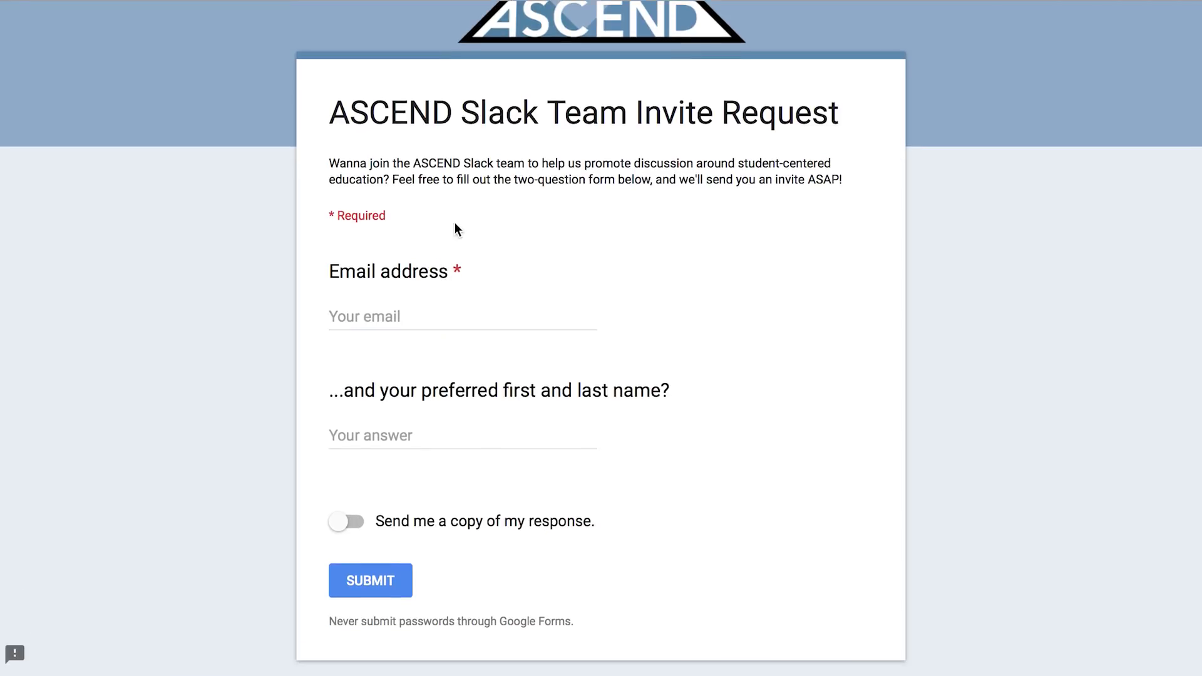
pyautogui.moveTo(308, 252)
pyautogui.mouseDown()
pyautogui.moveTo(705, 311)
pyautogui.moveTo(381, 237)
pyautogui.mouseUp()
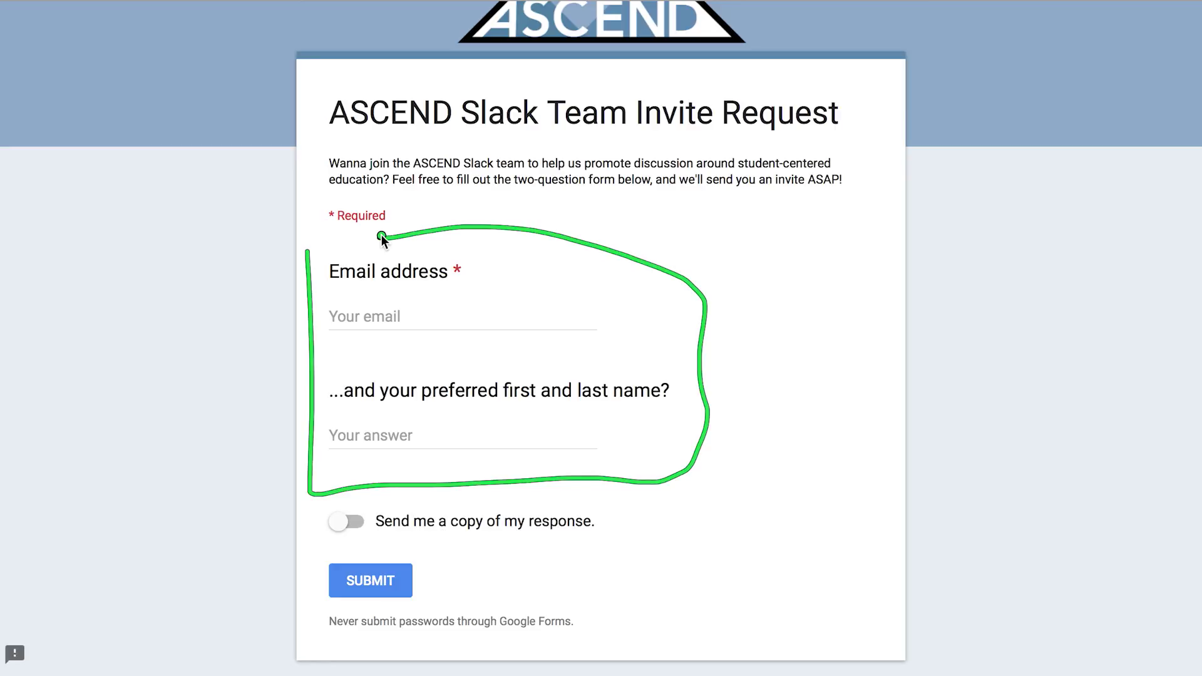
pyautogui.press('Escape')
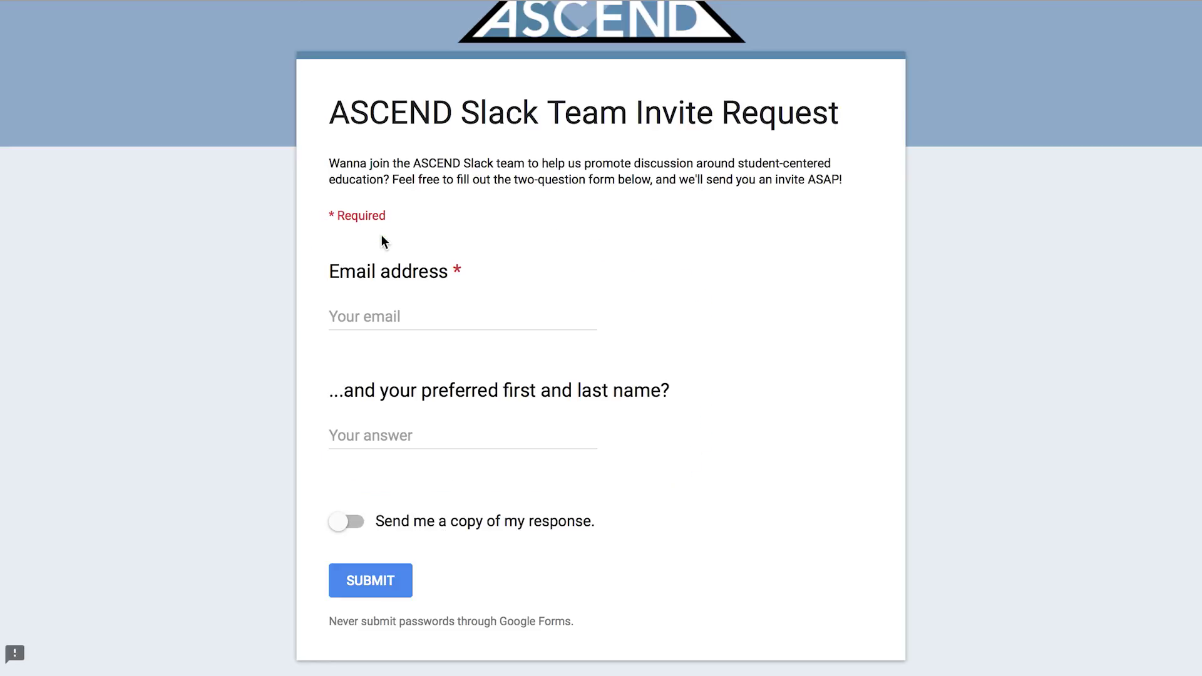
pyautogui.click(743, 3)
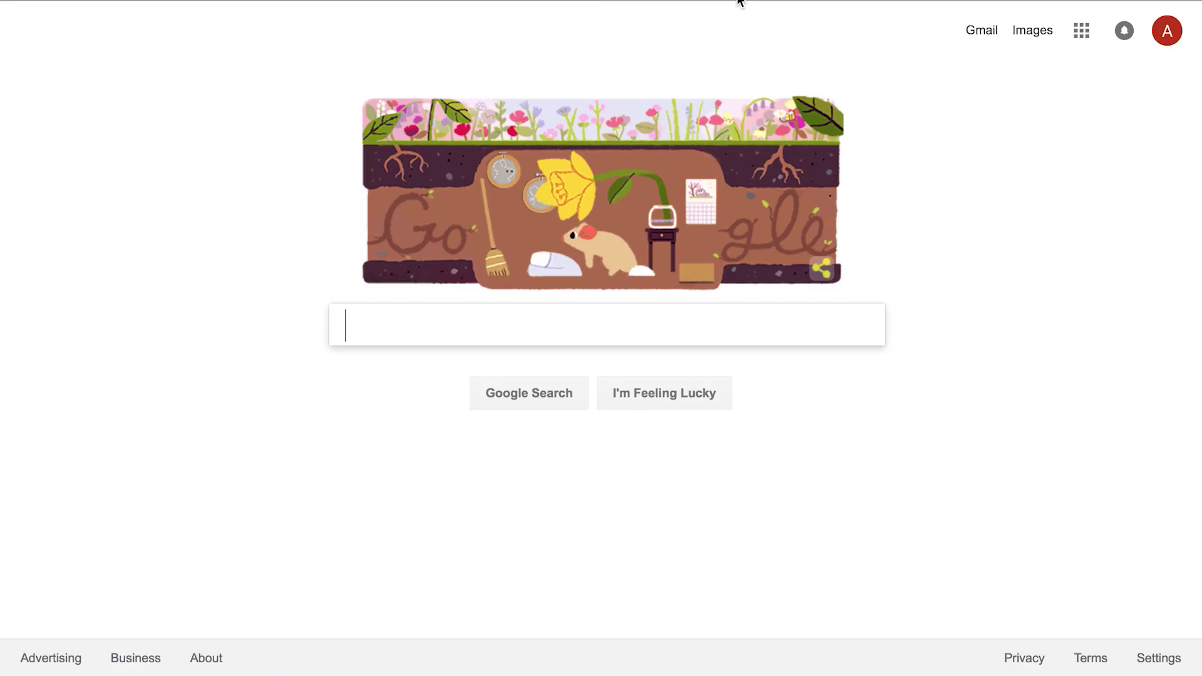
# Open the Slack team invitation email from the Gmail inbox.
pyautogui.click(986, 35)
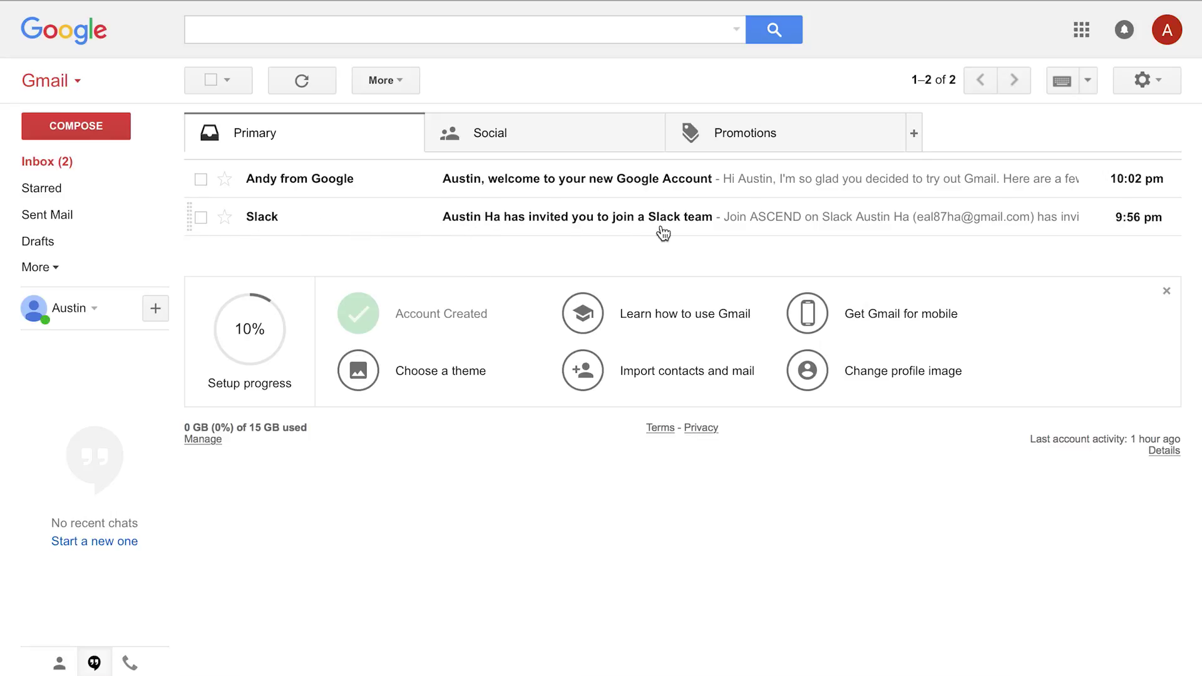
pyautogui.click(602, 217)
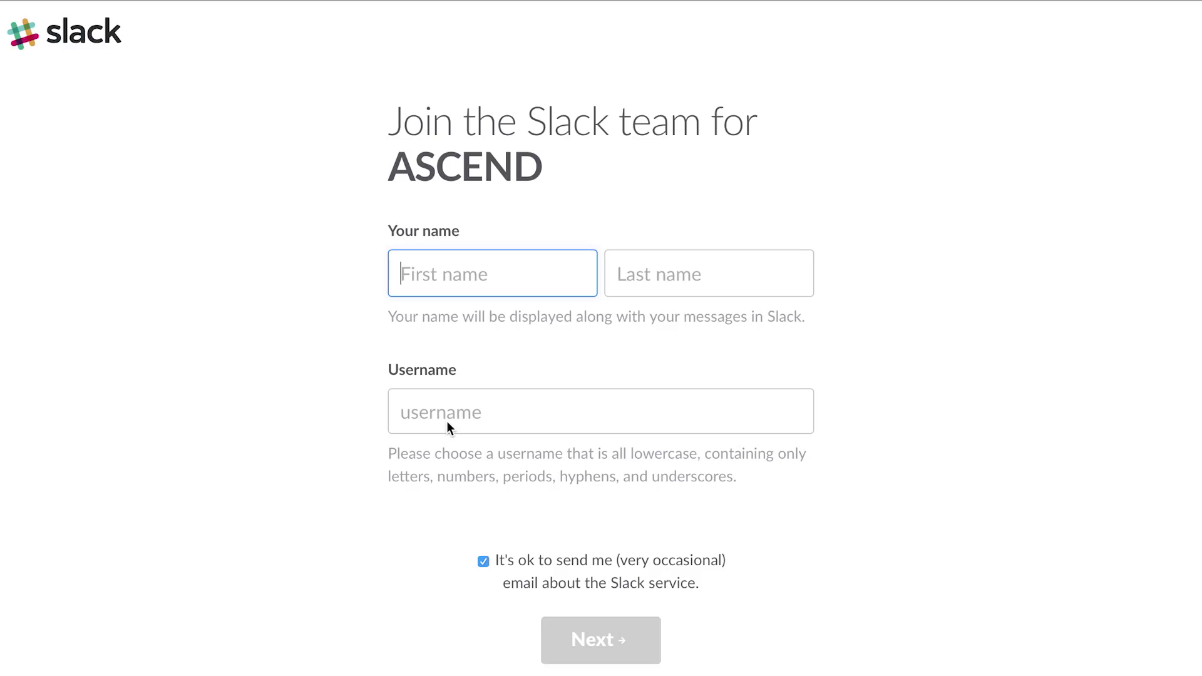
pyautogui.write('ASCEND')
# Submit name ASCEND Tutorial and username ascendtutorial, then a corrected password.
pyautogui.press('Tab')
pyautogui.write('Tutorial')
pyautogui.press('Tab')
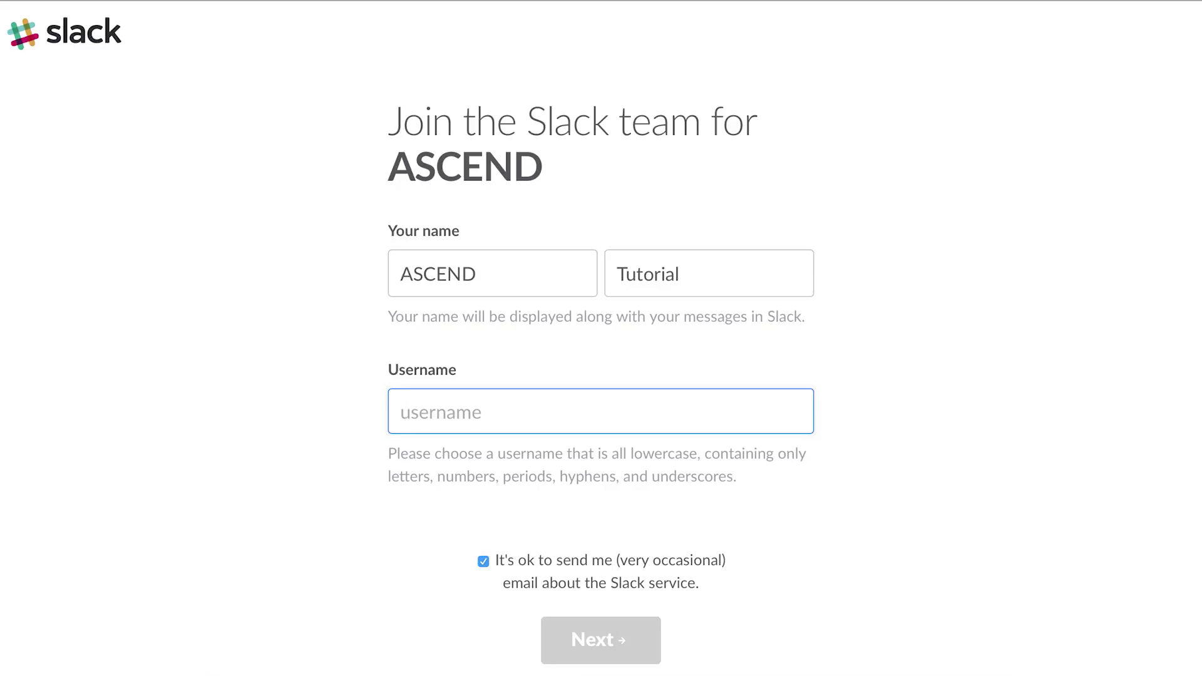
pyautogui.write('asc')
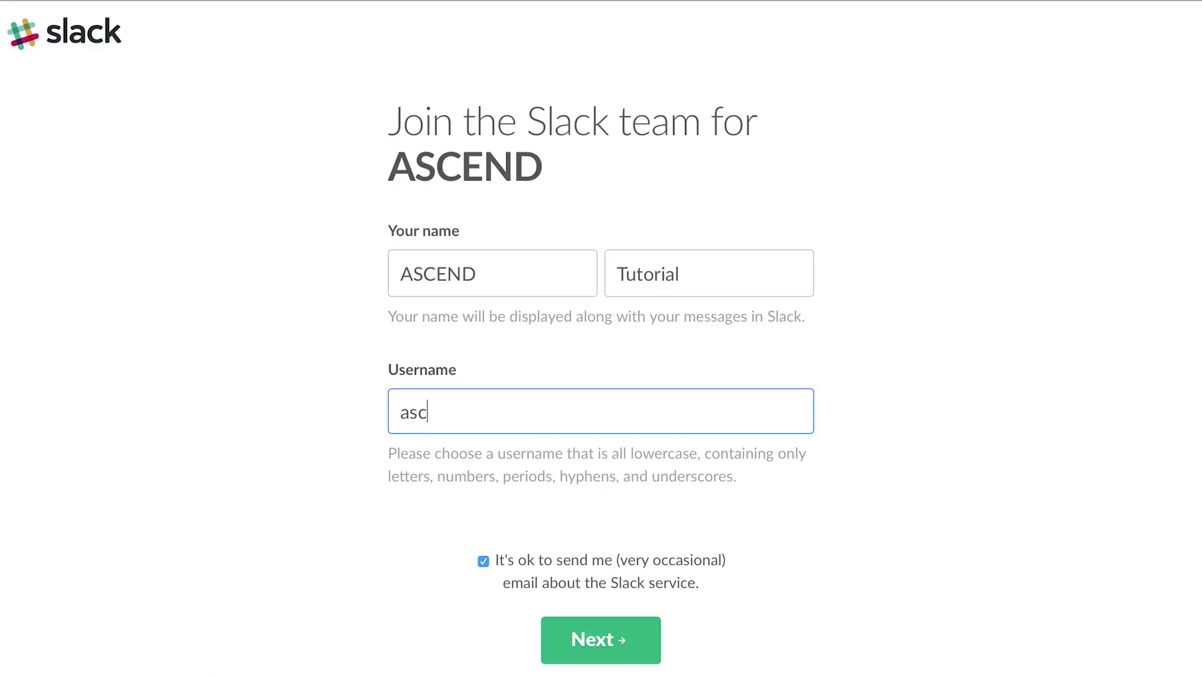
pyautogui.write('endtutorial')
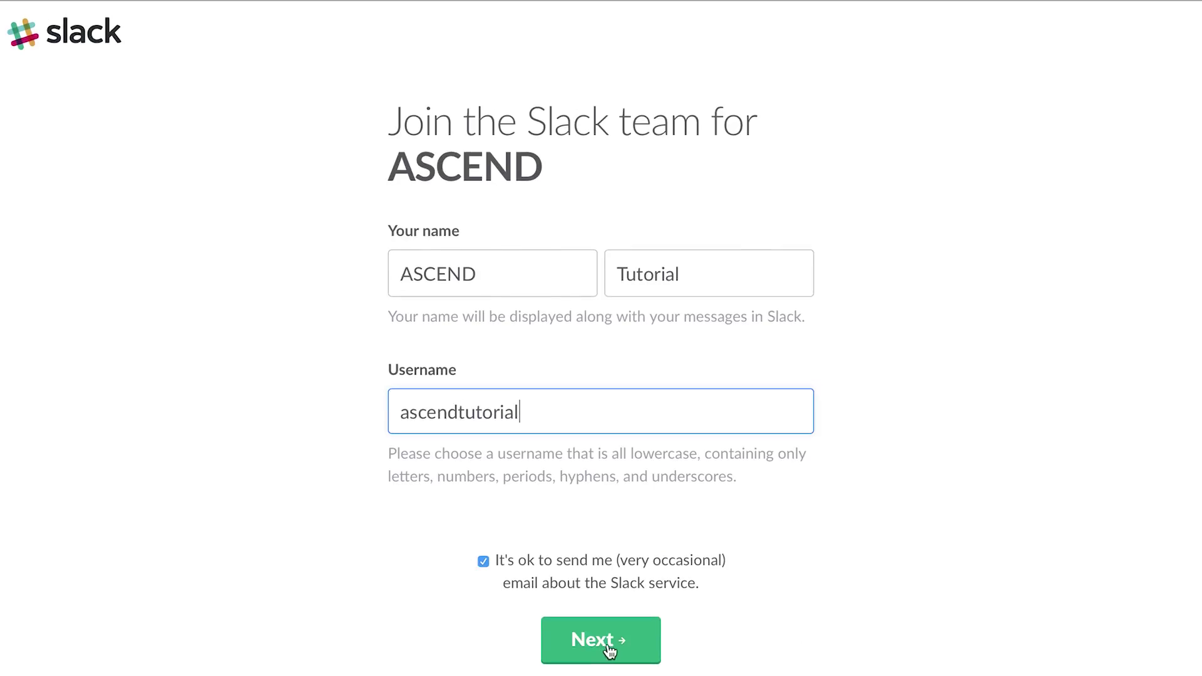
pyautogui.click(606, 644)
pyautogui.write('******')
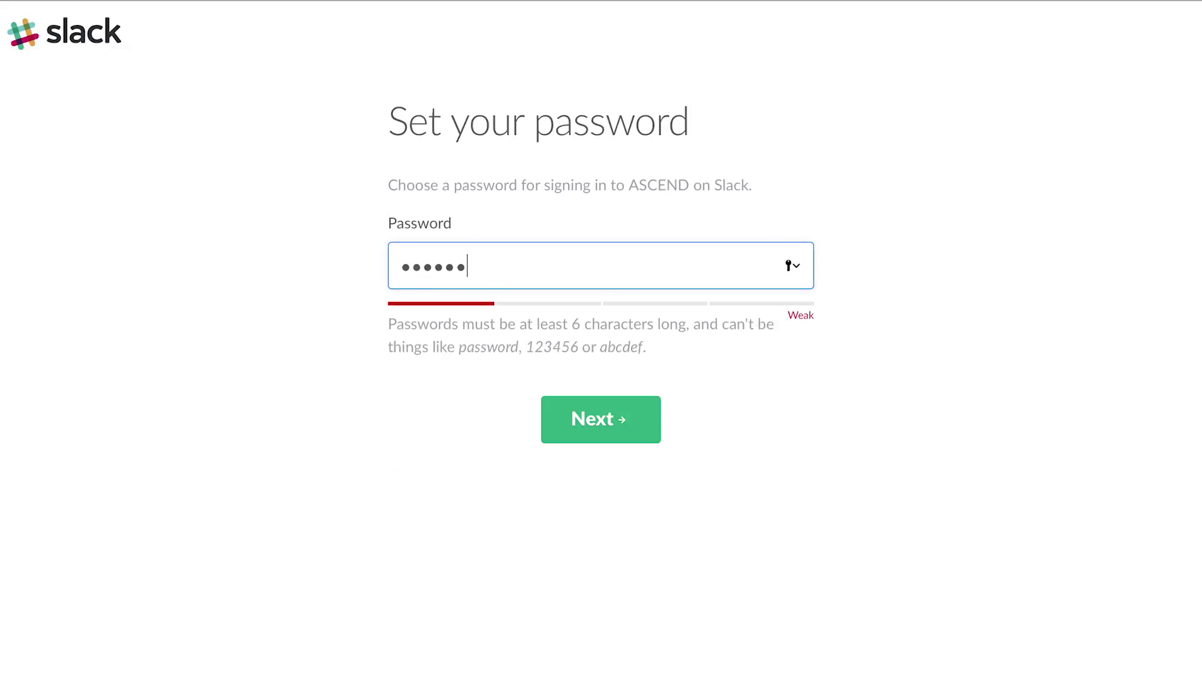
pyautogui.write('*****')
pyautogui.press('BackSpace')
pyautogui.press('BackSpace')
pyautogui.press('BackSpace')
pyautogui.press('BackSpace')
pyautogui.press('BackSpace')
pyautogui.write('******')
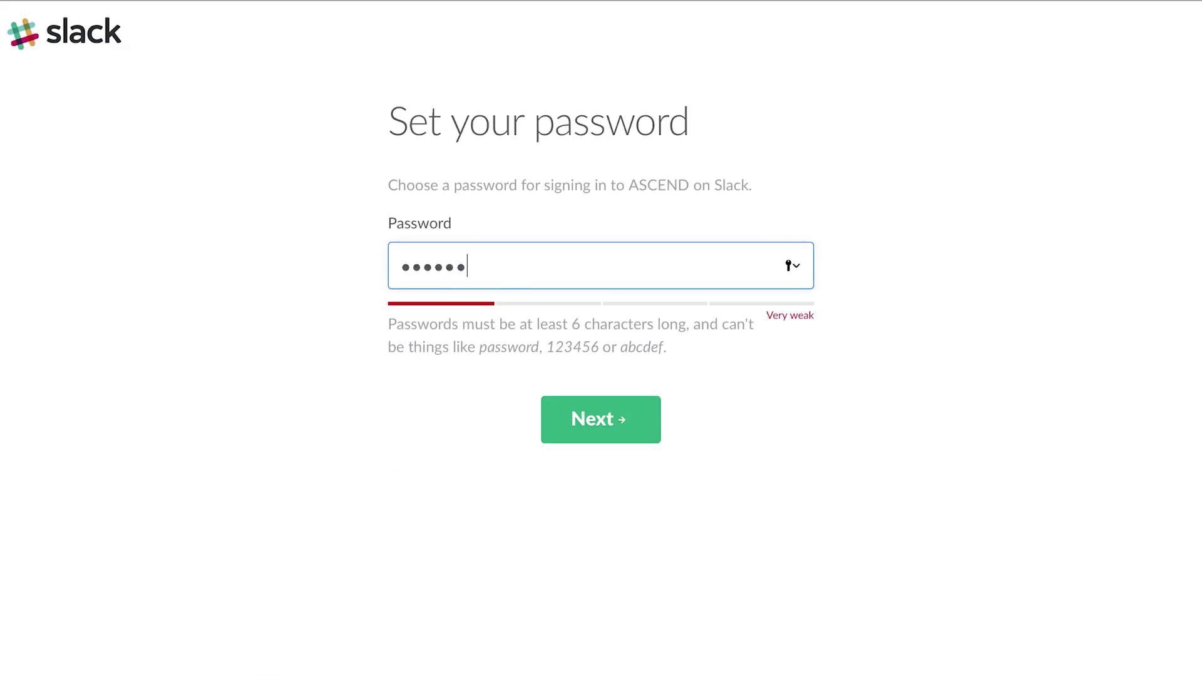
pyautogui.write('*******')
pyautogui.click(603, 430)
pyautogui.scroll(-3, 601, 422)
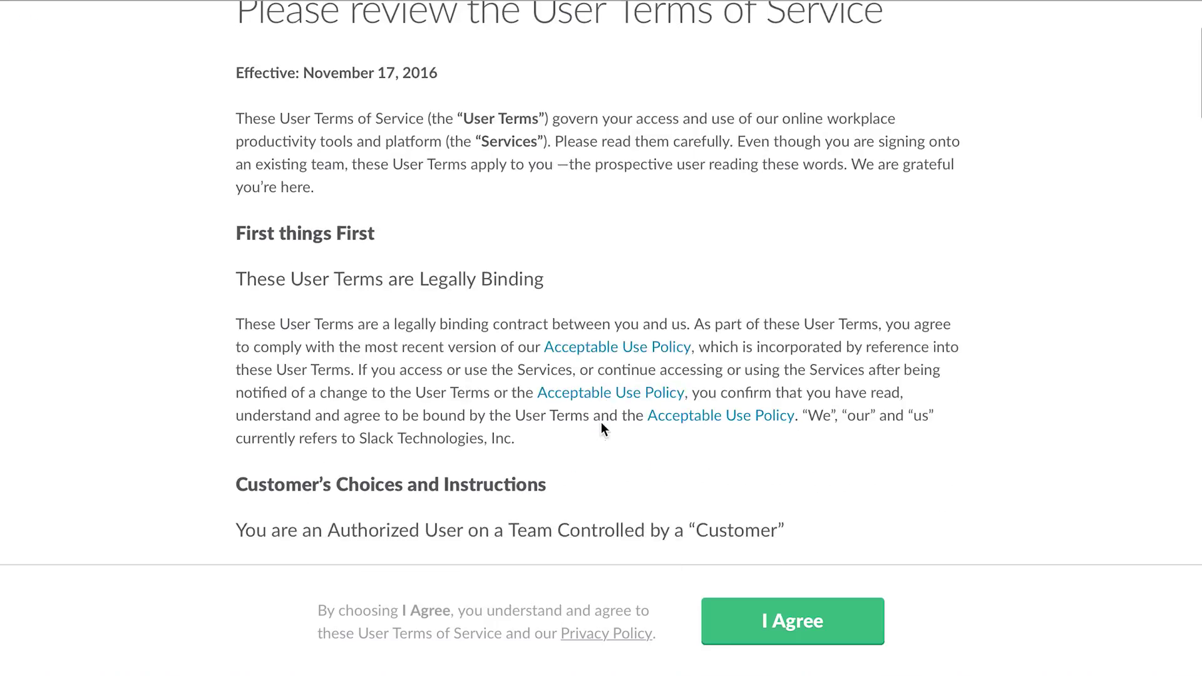
pyautogui.scroll(-5, 601, 422)
pyautogui.scroll(-5, 601, 422)
pyautogui.scroll(-5, 602, 421)
# Agree to Slack's User Terms of Service.
pyautogui.click(757, 642)
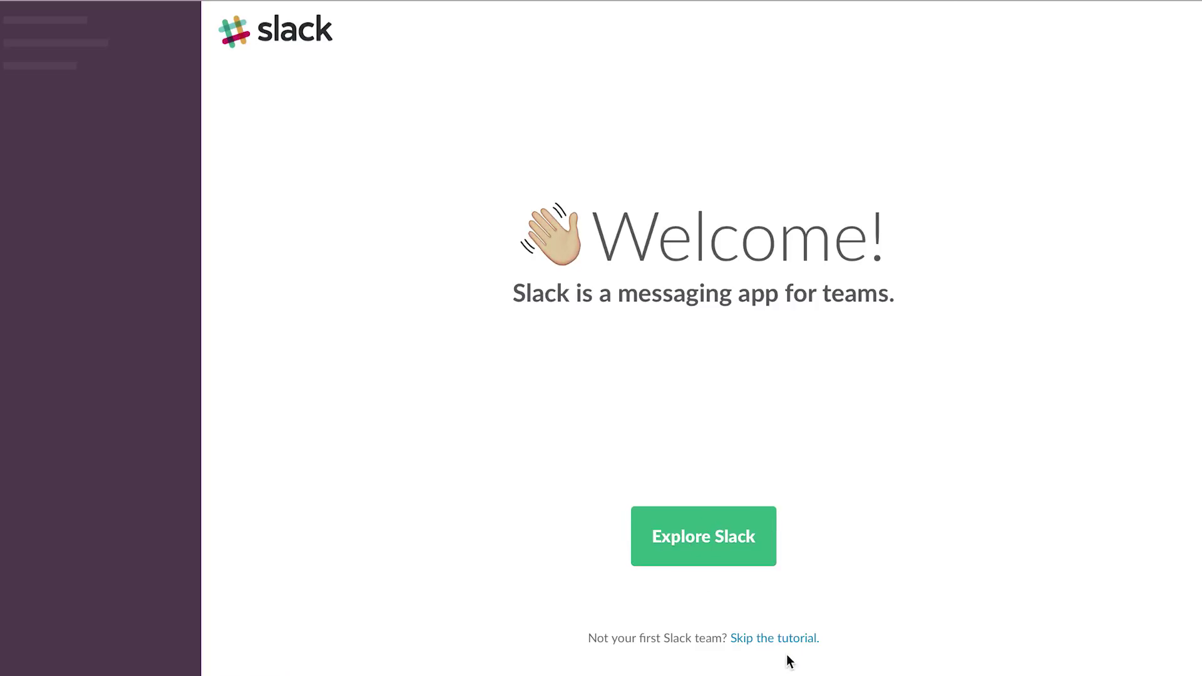
# Skip the Slack tutorial to open the ASCEND workspace's slackbot message.
pyautogui.click(768, 640)
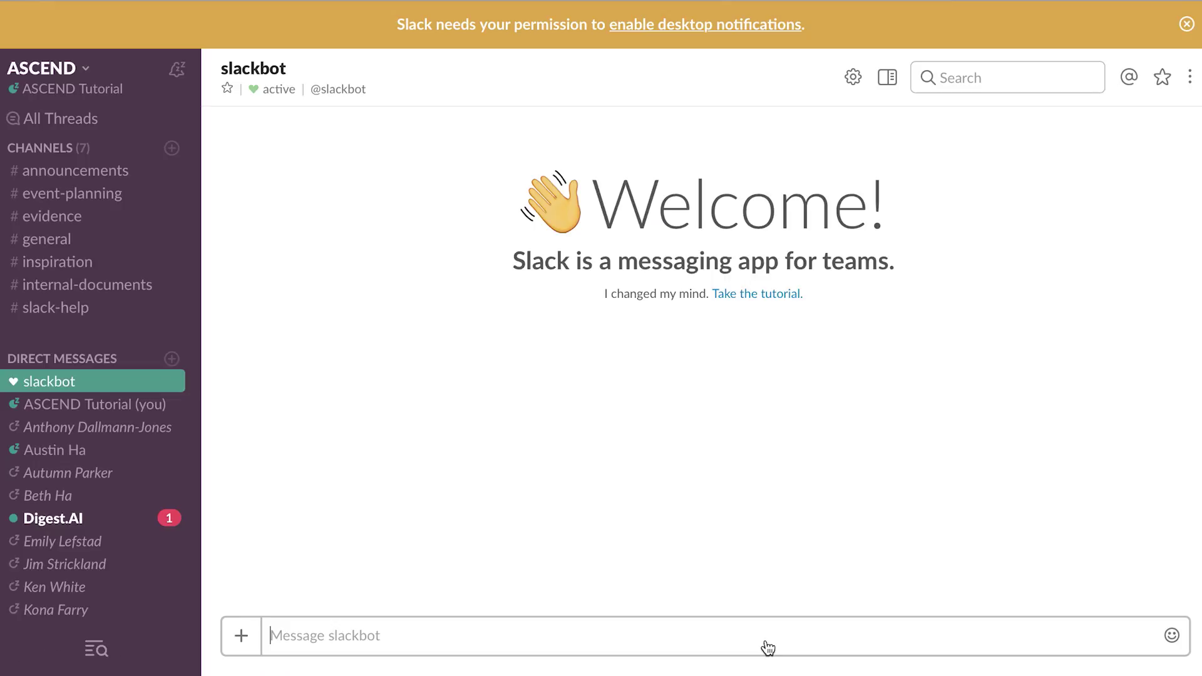